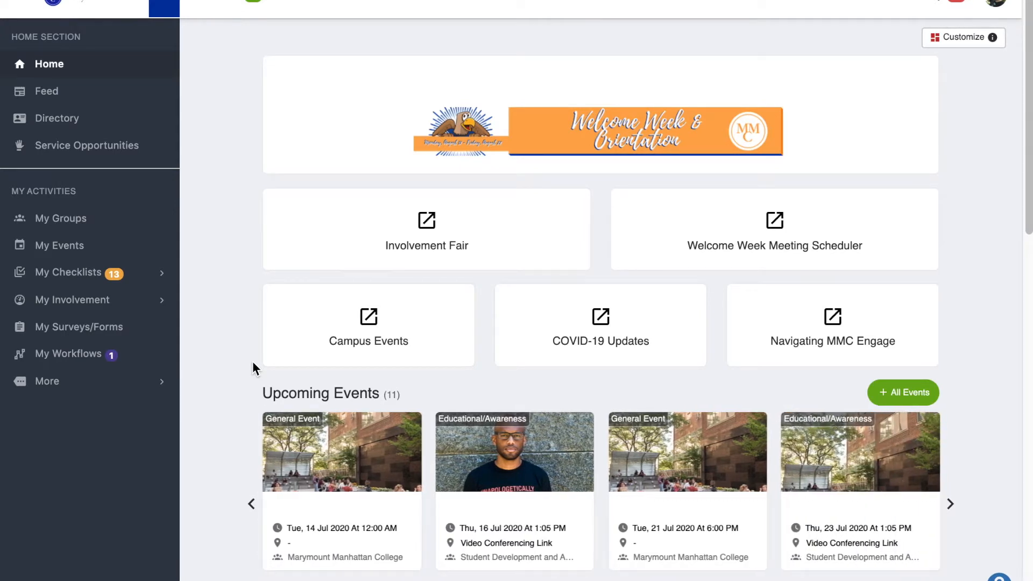
# - Open the Student Development and Activities group's events and create a new event from the blank event template
pyautogui.click(197, 6)
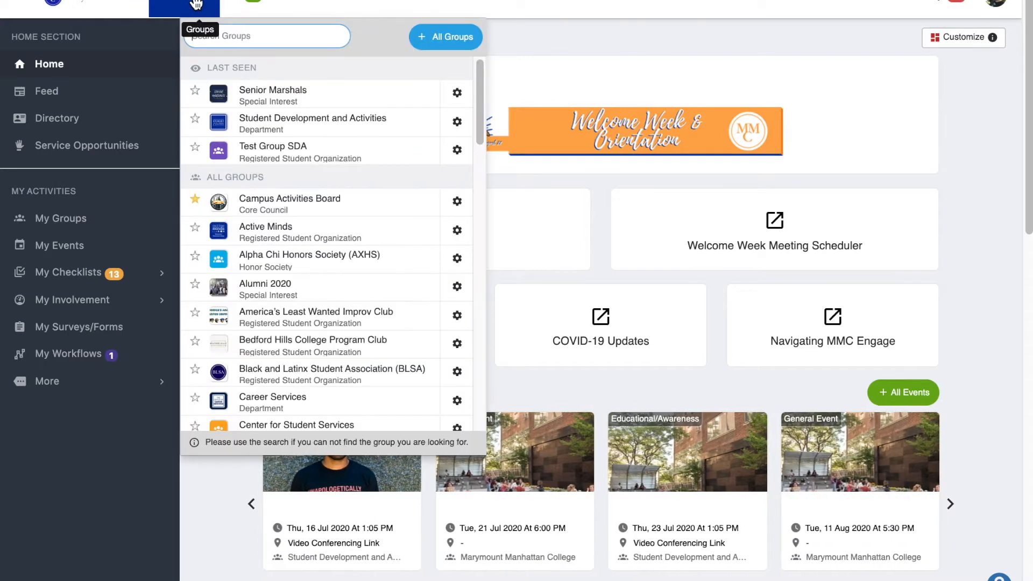
pyautogui.click(273, 131)
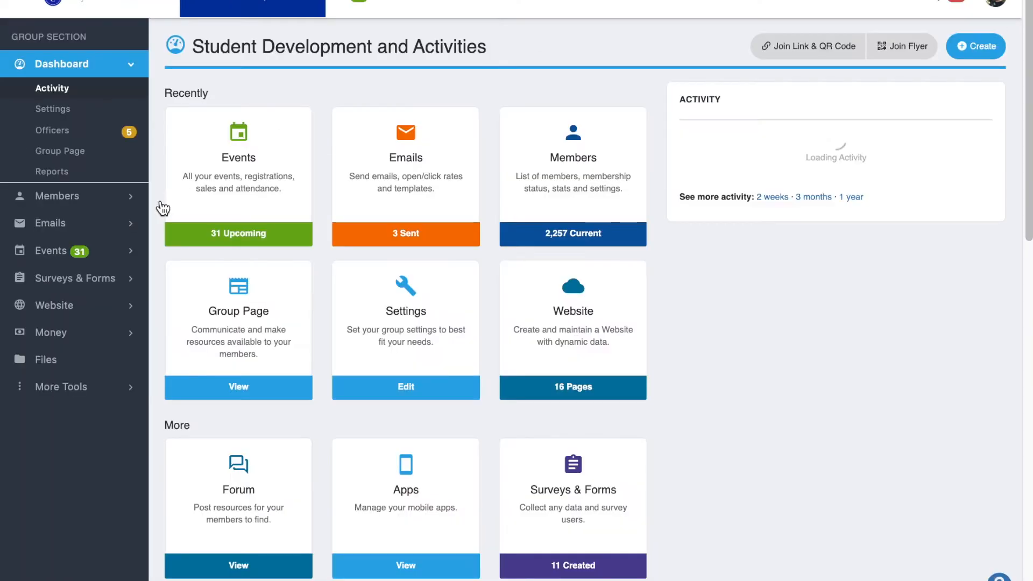
pyautogui.click(54, 250)
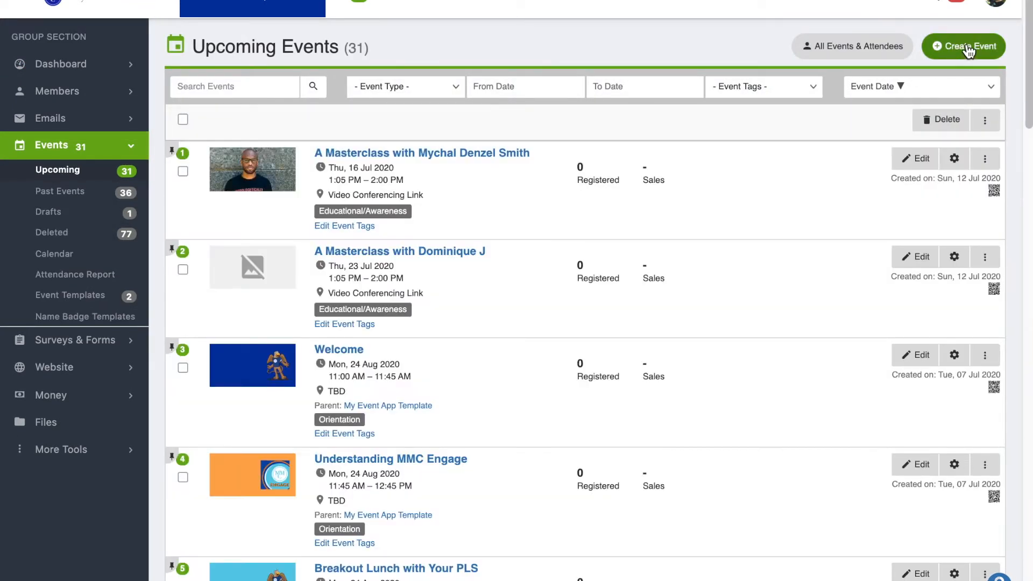
pyautogui.click(969, 49)
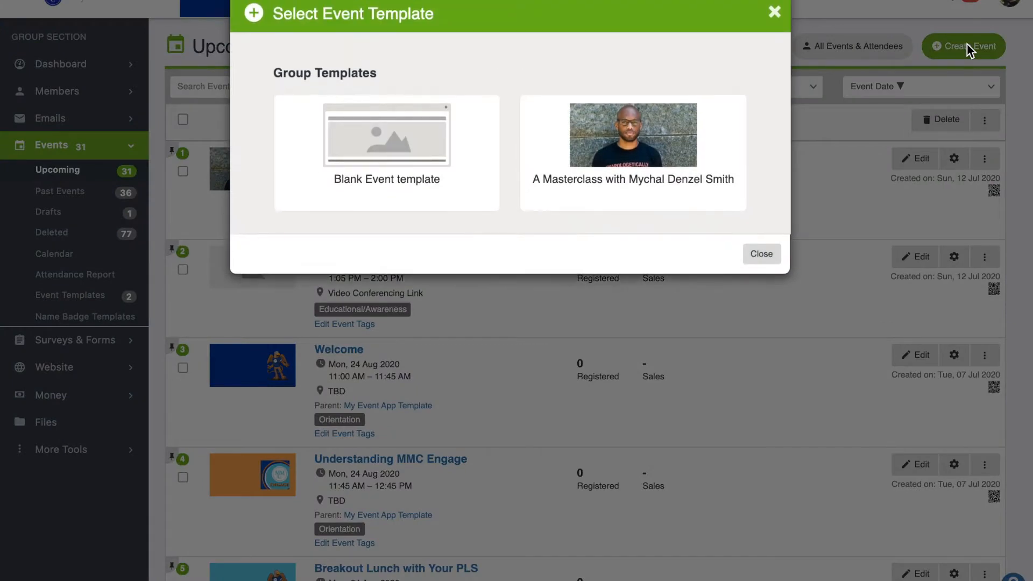
pyautogui.click(437, 137)
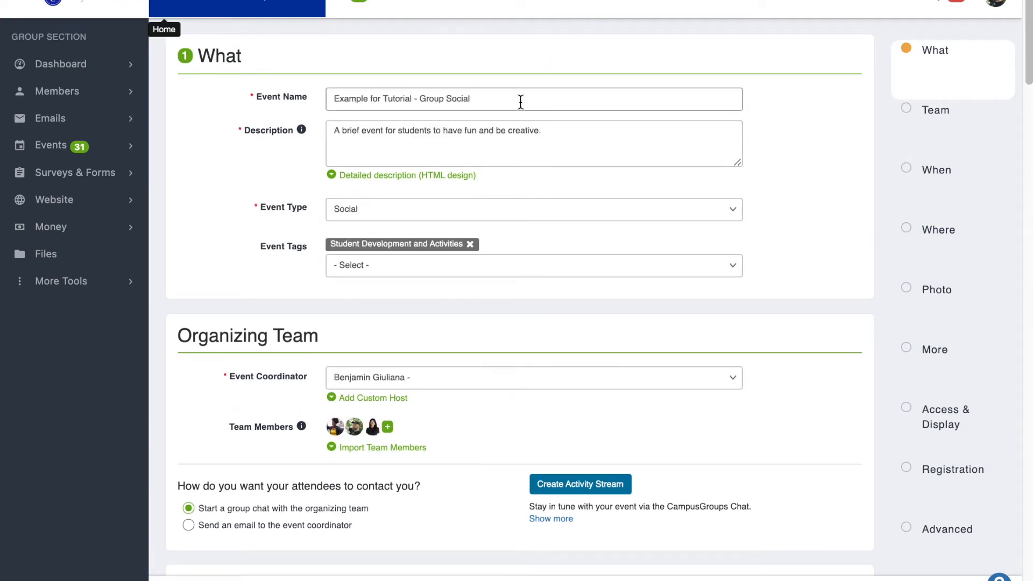
# - Examine the available event tags and event coordinator choices, keeping the current selections
pyautogui.click(454, 266)
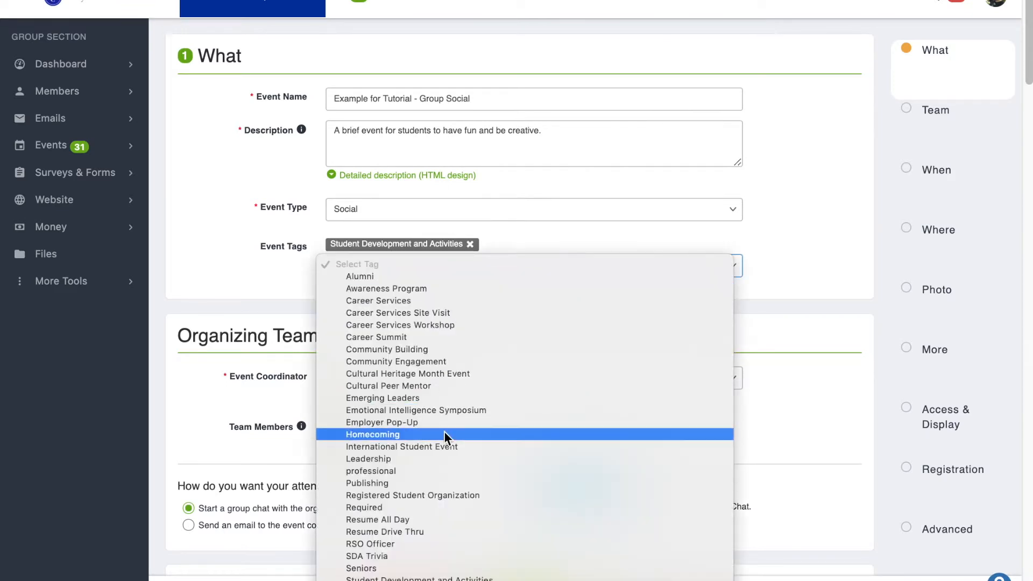
pyautogui.click(603, 237)
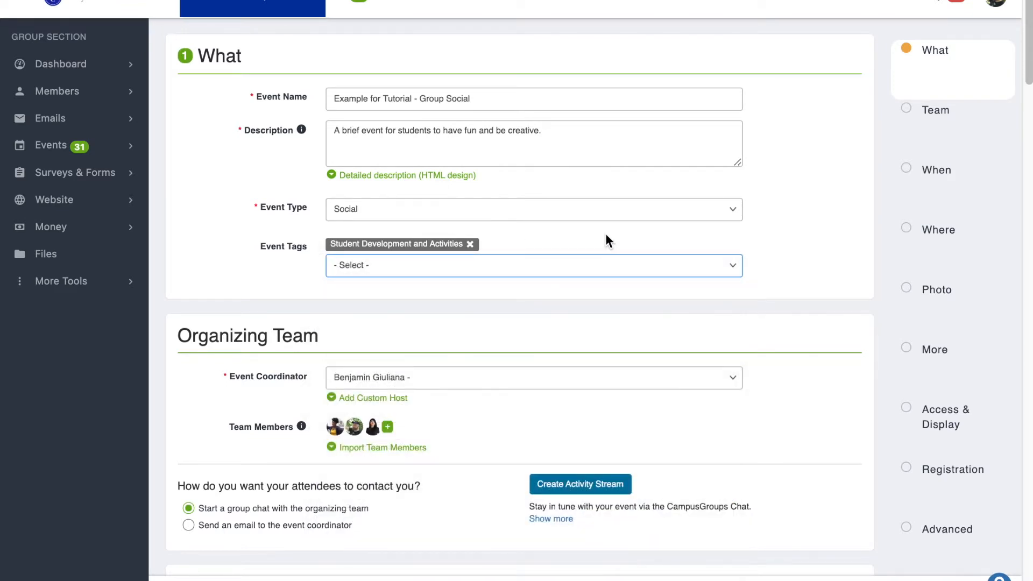
pyautogui.moveTo(1031, 11); pyautogui.dragTo(1030, 52)
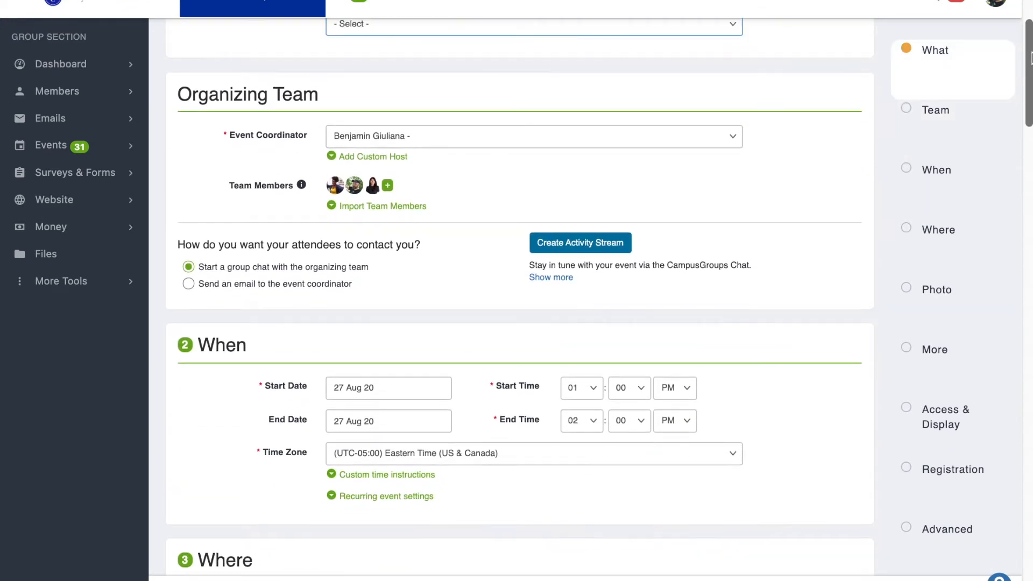
pyautogui.click(737, 138)
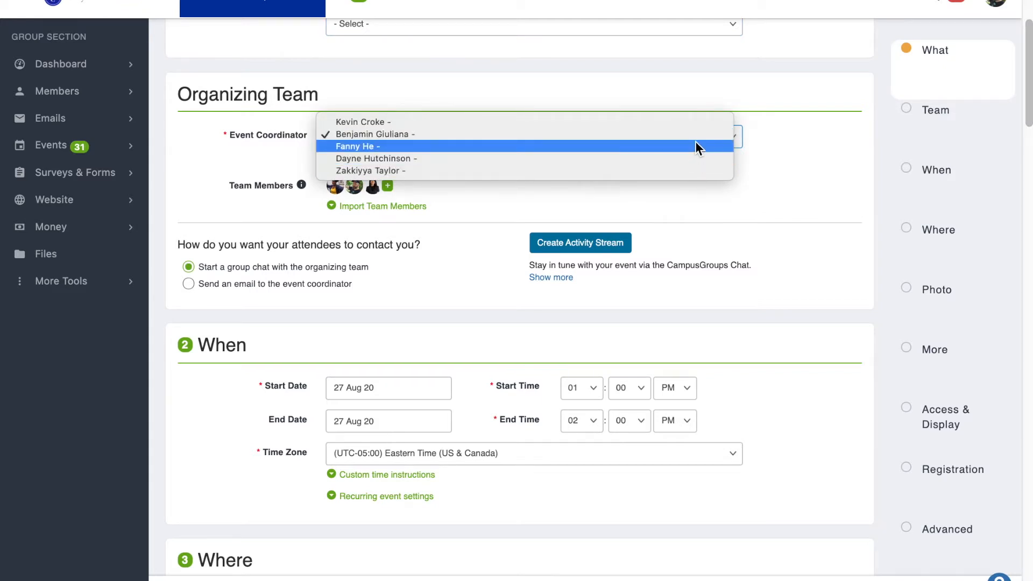
pyautogui.click(768, 140)
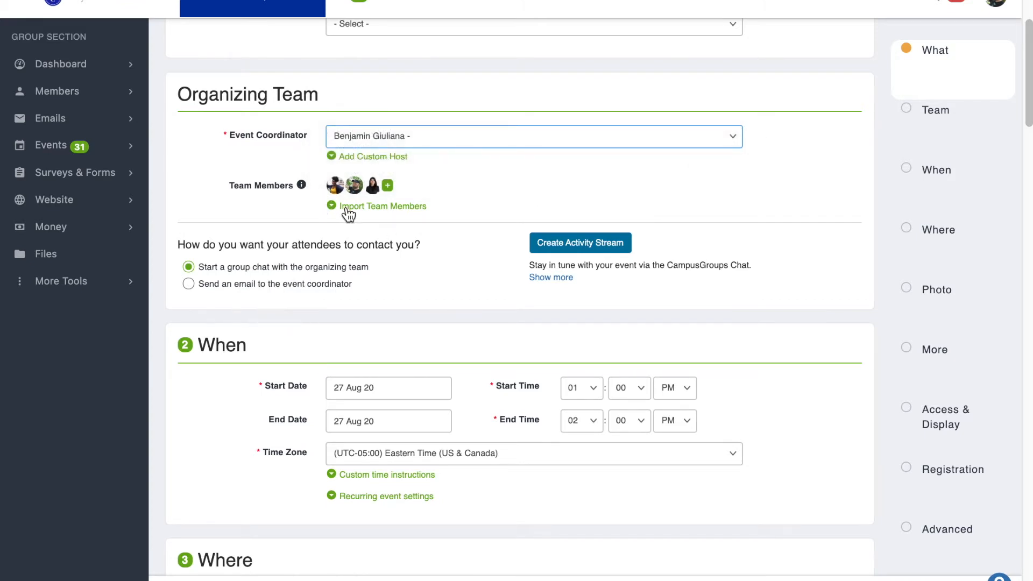
# - Examine the event's team member list and the option to import team members from another event
pyautogui.click(388, 186)
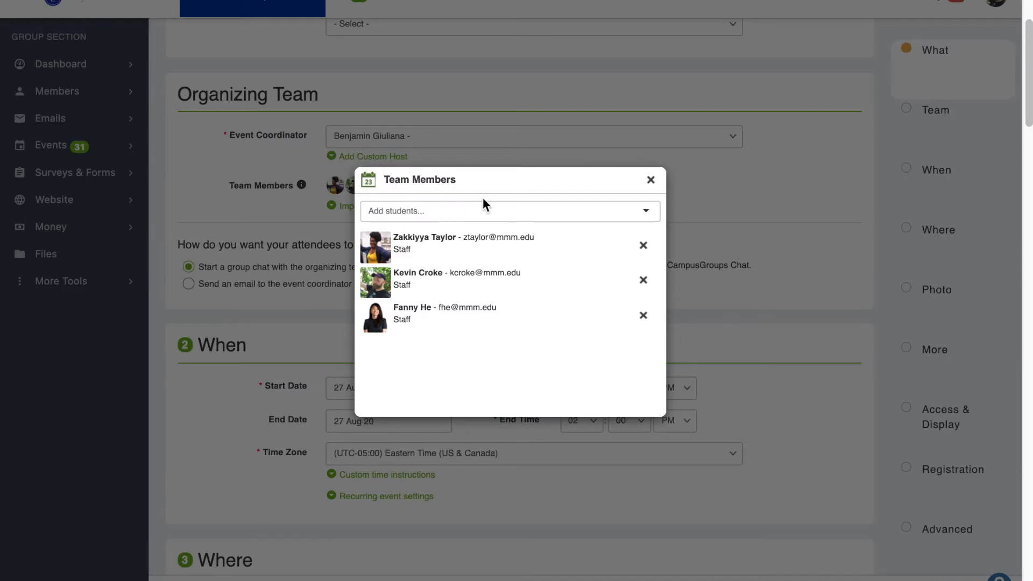
pyautogui.click(651, 181)
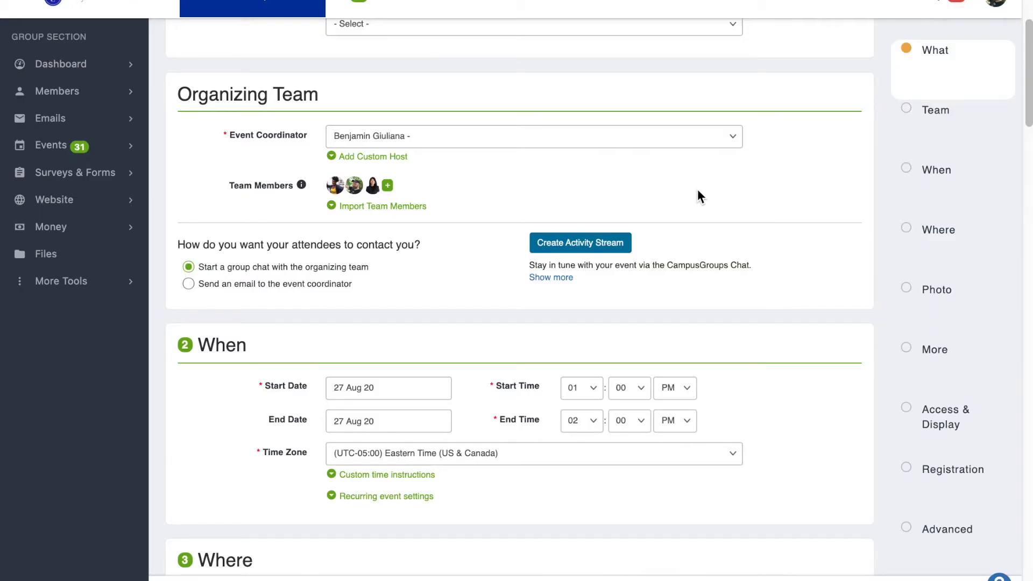
pyautogui.click(385, 208)
pyautogui.click(730, 233)
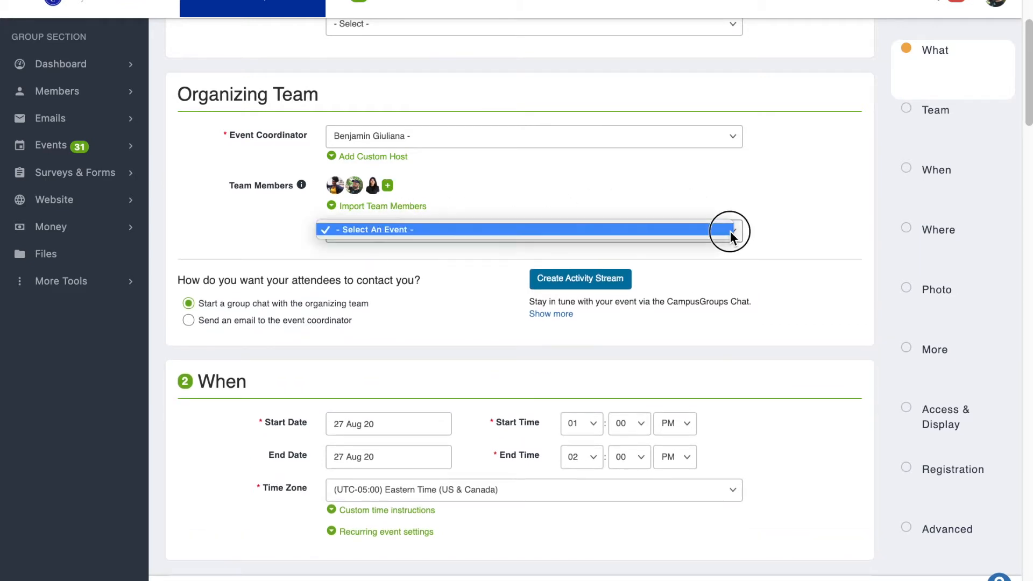
pyautogui.click(730, 231)
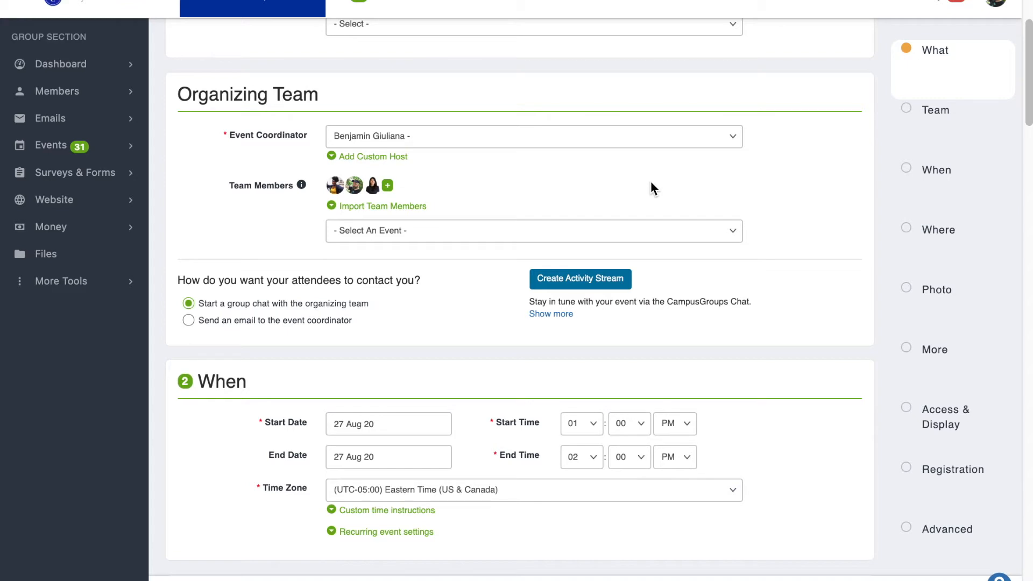
# - Look over the date, location and photo sections, and examine the food and file attachment options under More Details
pyautogui.moveTo(1028, 56); pyautogui.dragTo(1023, 123)
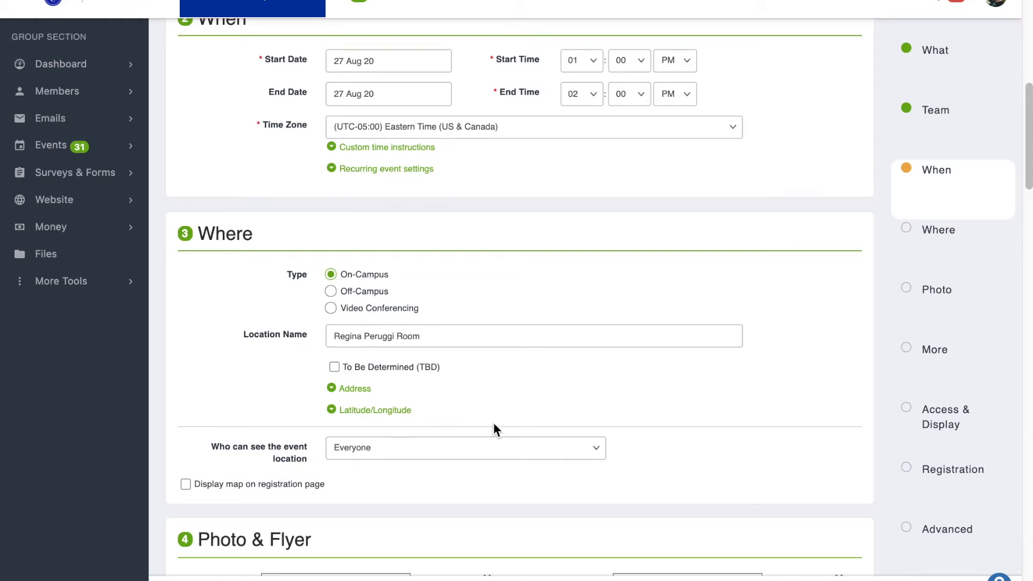
pyautogui.moveTo(1028, 141); pyautogui.dragTo(1027, 218)
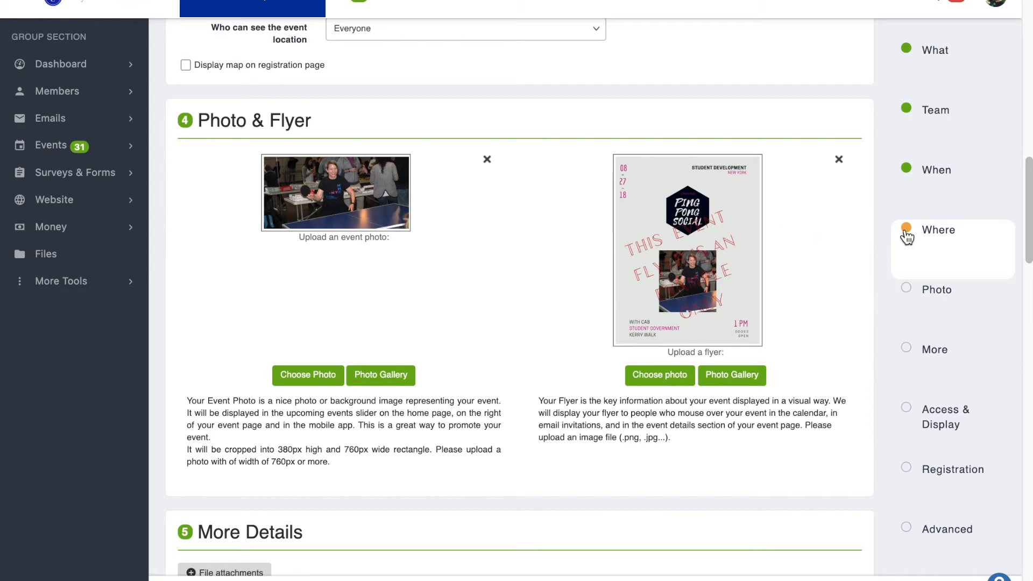
pyautogui.moveTo(1028, 180); pyautogui.dragTo(1026, 260)
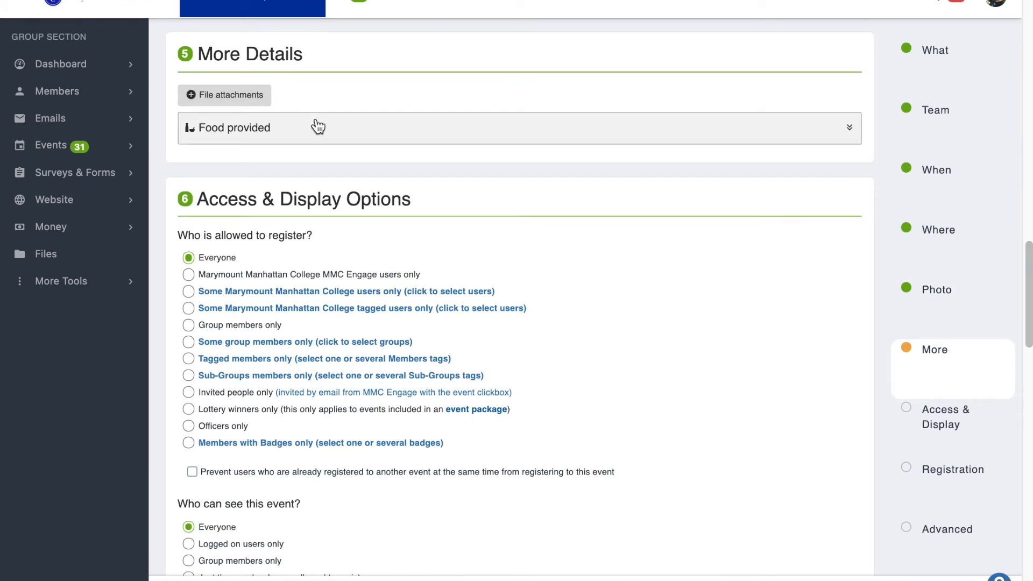
pyautogui.click(828, 134)
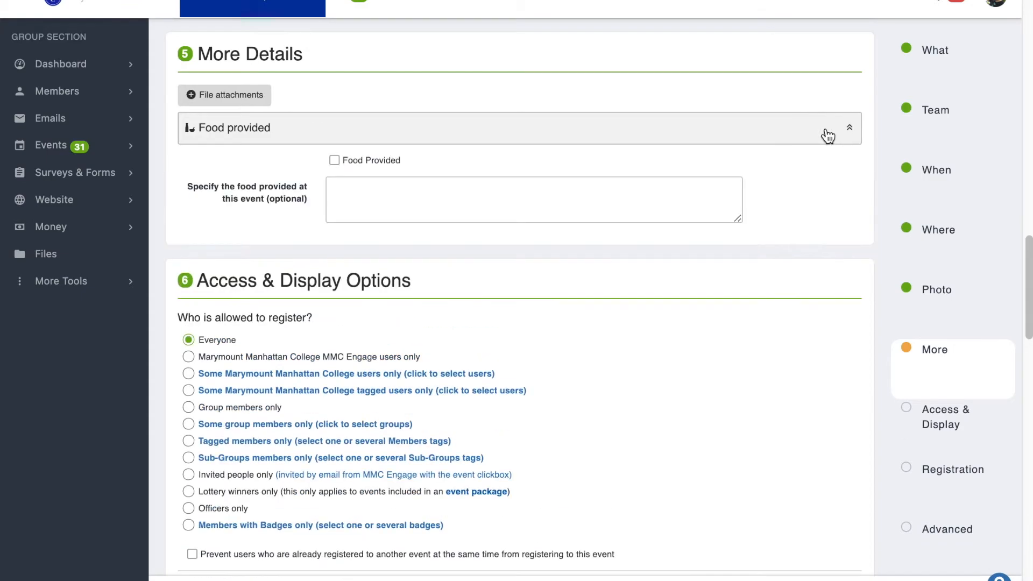
pyautogui.click(234, 92)
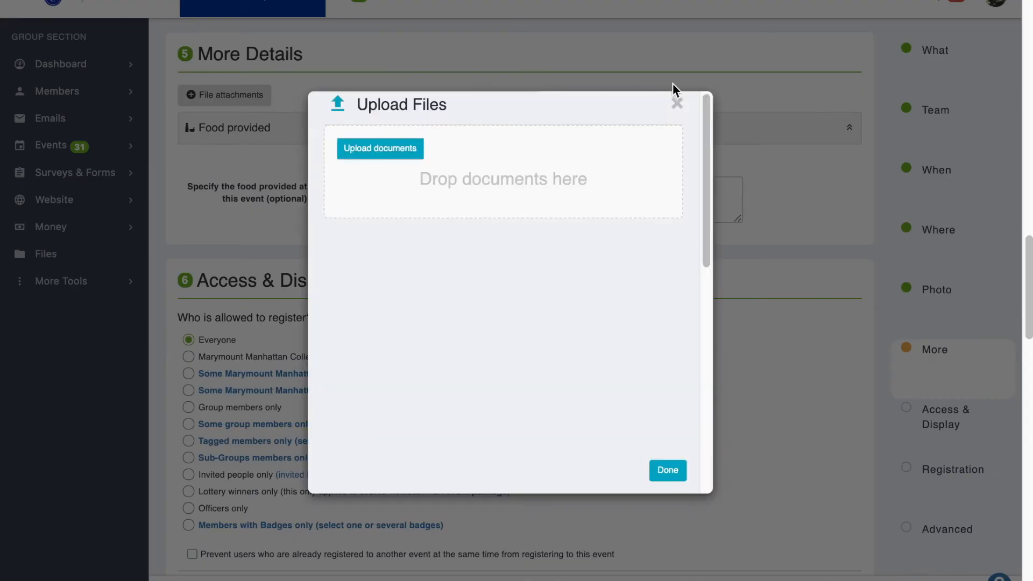
pyautogui.click(676, 103)
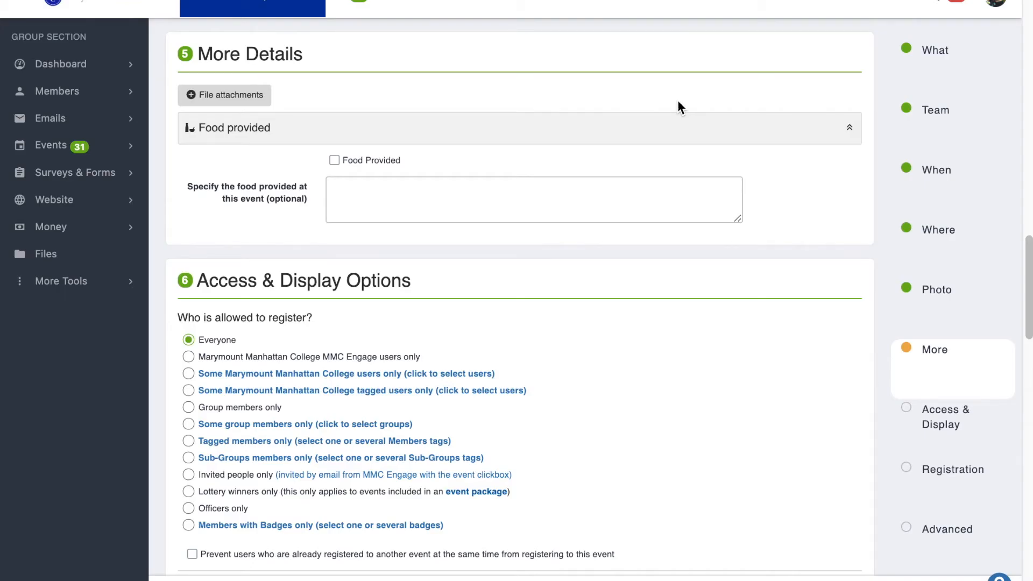
# - Review the access and display options, and compare the Yes and No choices for event registration, leaving it on Yes
pyautogui.moveTo(1028, 251); pyautogui.dragTo(1029, 293)
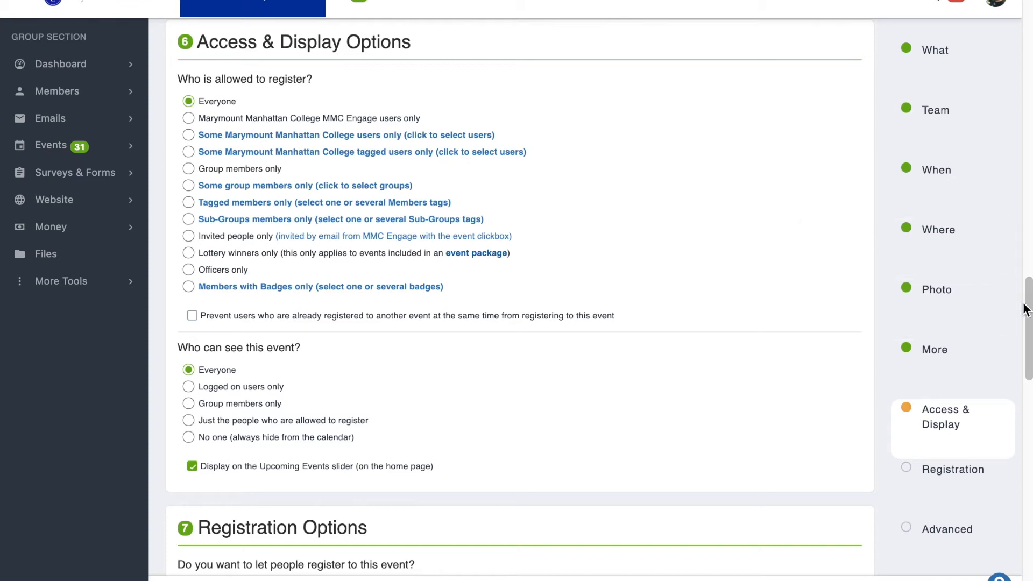
pyautogui.moveTo(1028, 333); pyautogui.dragTo(1030, 410)
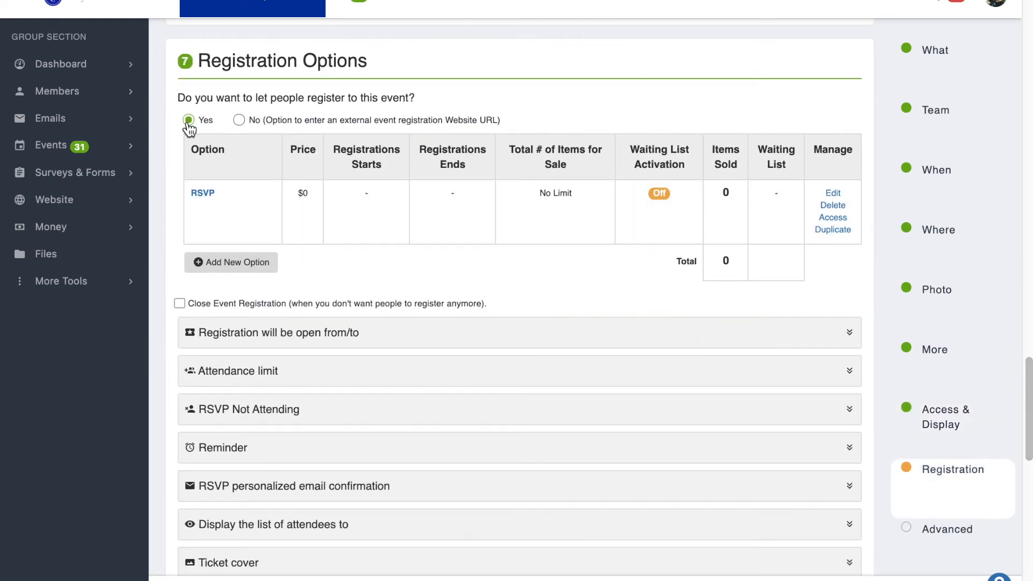
pyautogui.click(240, 121)
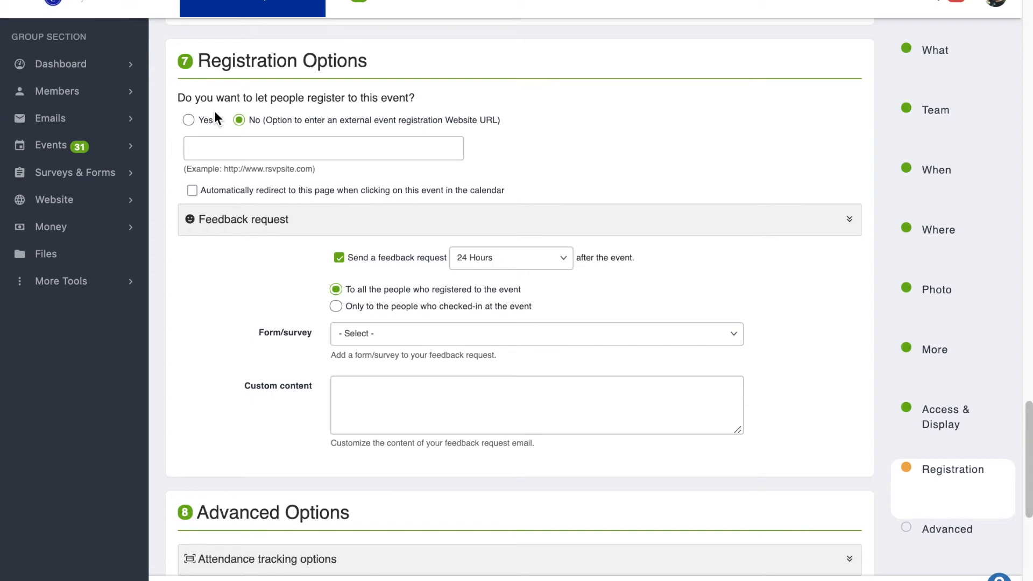
pyautogui.click(189, 121)
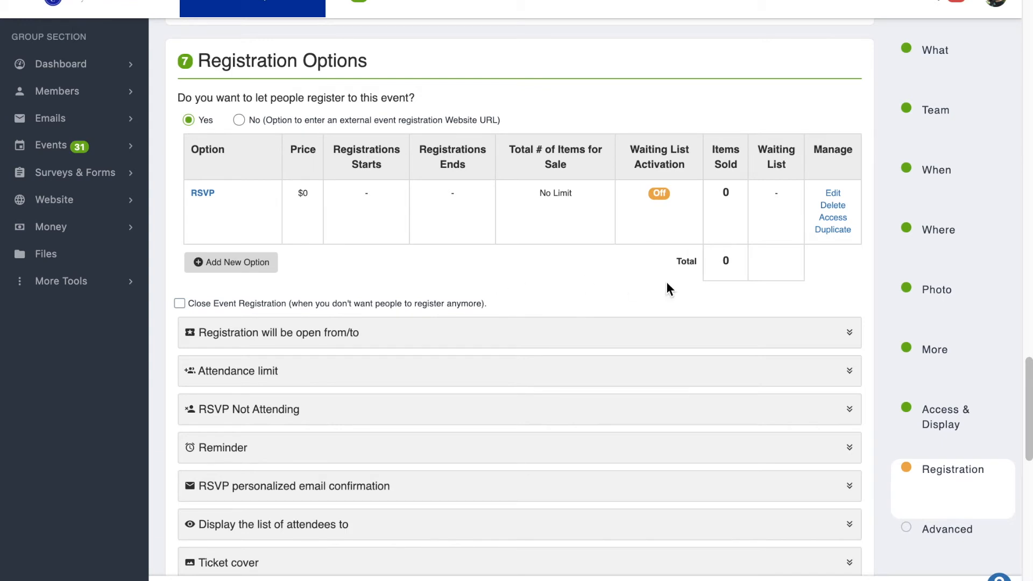
# - Go through the remaining registration, feedback and advanced settings and save the event
pyautogui.moveTo(1027, 365); pyautogui.dragTo(1029, 415)
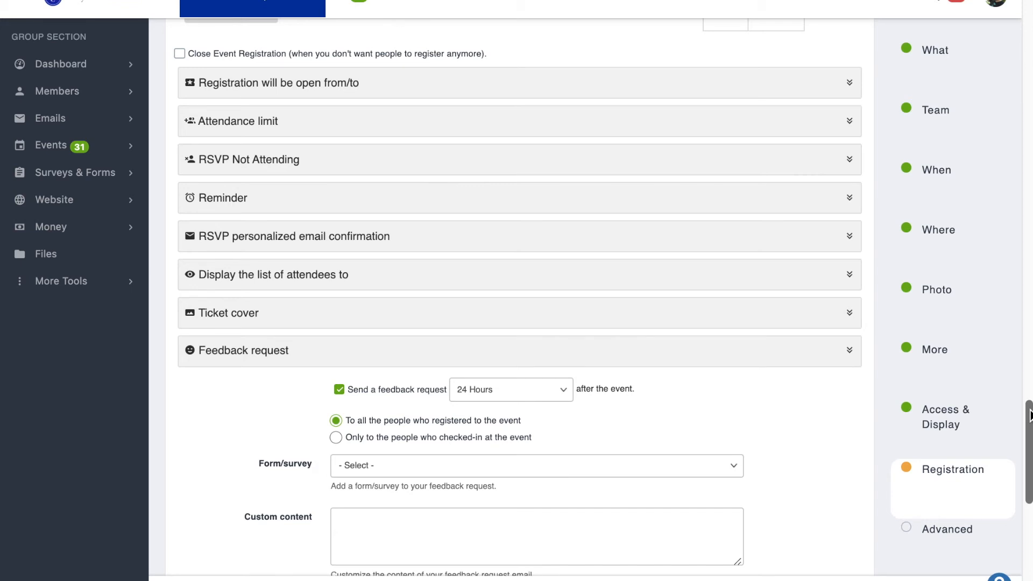
pyautogui.moveTo(1030, 415); pyautogui.dragTo(1029, 513)
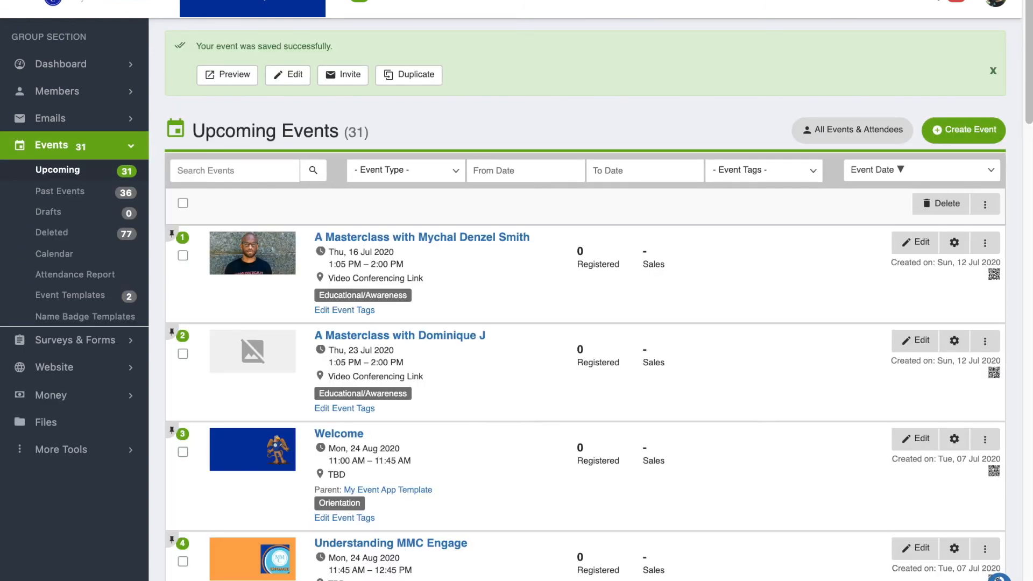
# - Reopen the saved event for editing, make it an event template for this group and save it
pyautogui.click(294, 79)
pyautogui.moveTo(1030, 2); pyautogui.dragTo(1029, 576)
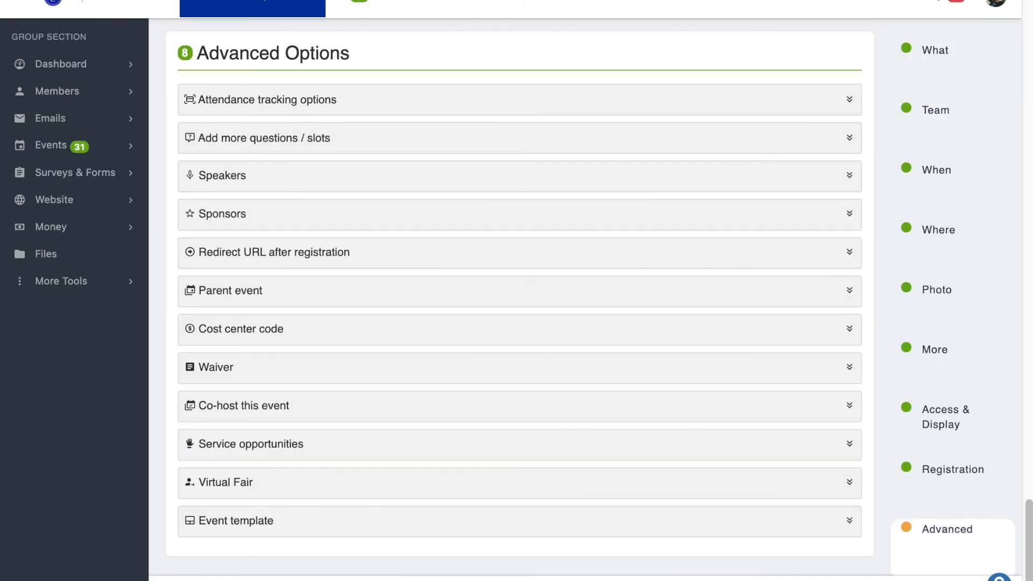
pyautogui.click(398, 520)
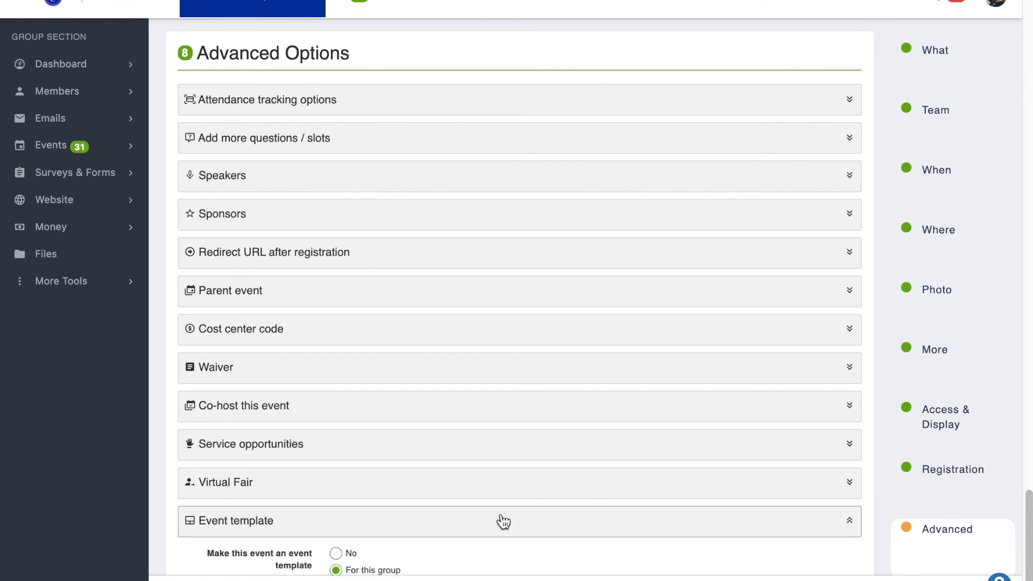
pyautogui.scroll(-2, 1027, 552)
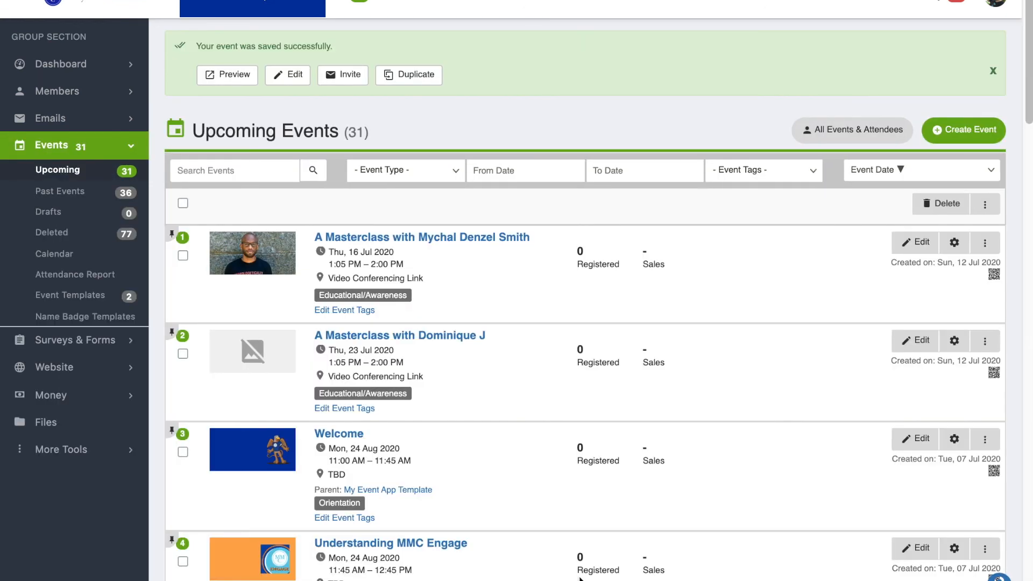
# - Check which group templates are offered for a new event and leave the template selection
pyautogui.click(976, 131)
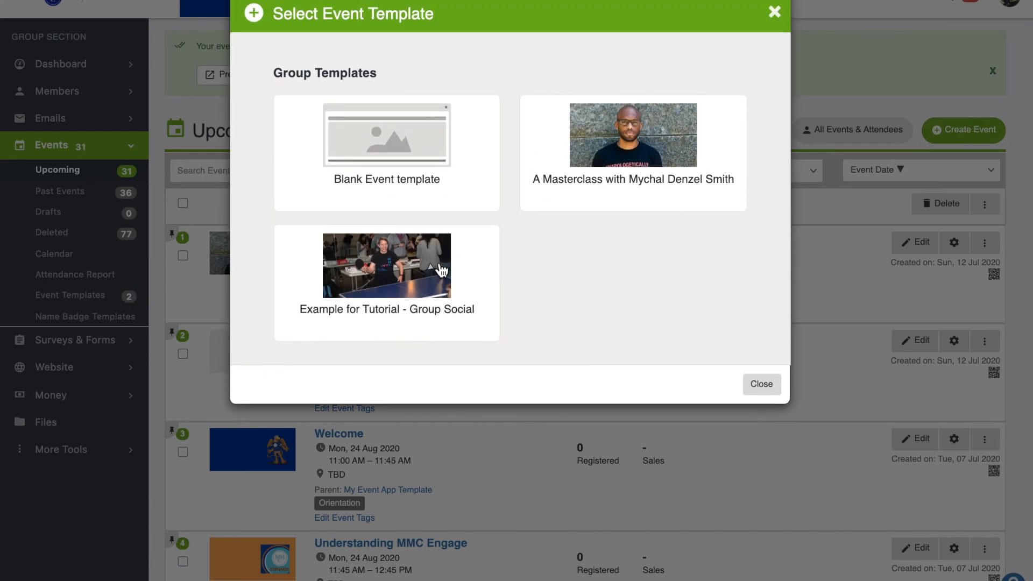
pyautogui.click(760, 388)
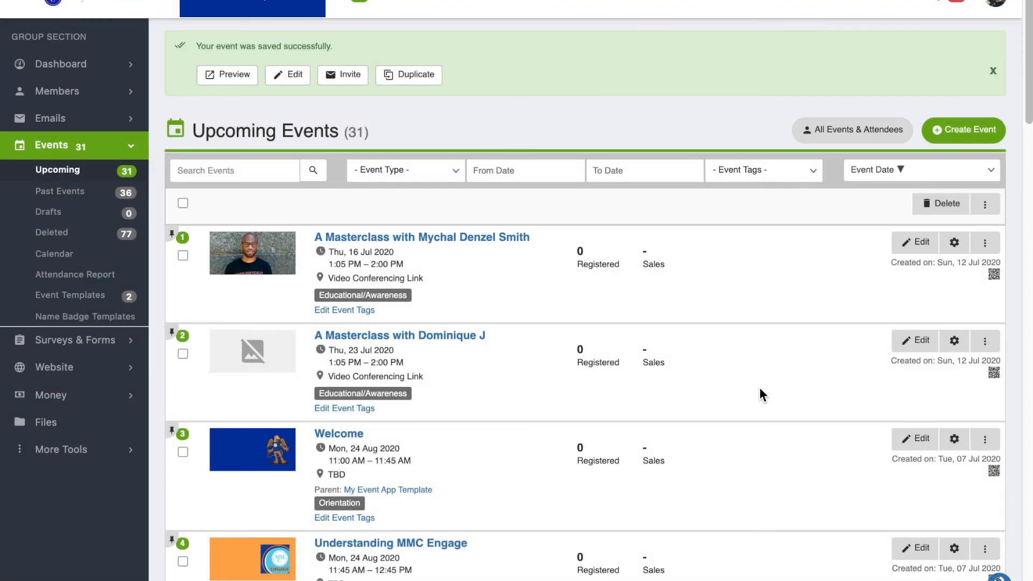